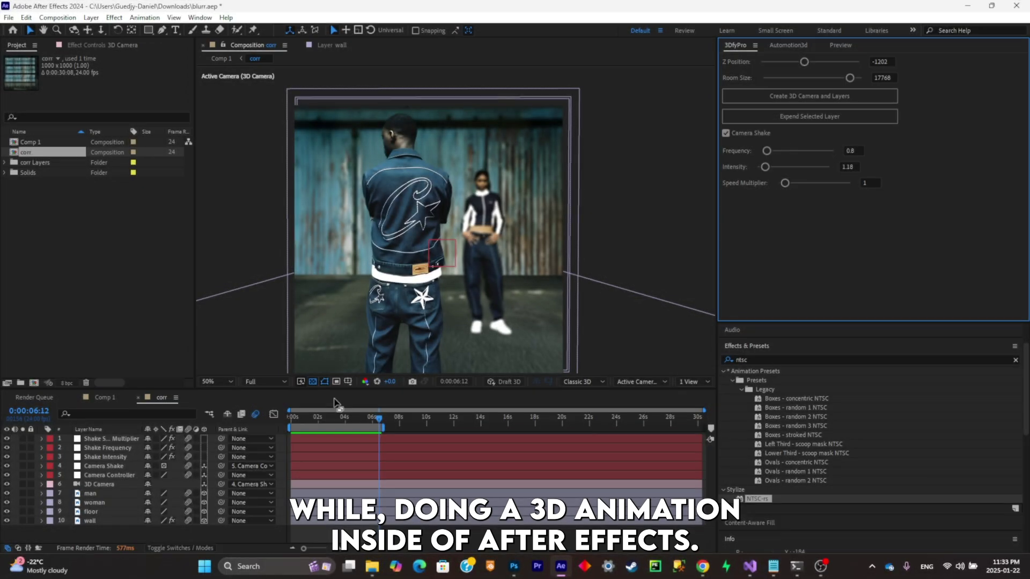
Play the camera animation from the start and stop near 0:00:04:05
left_click(344, 415)
key("Home")
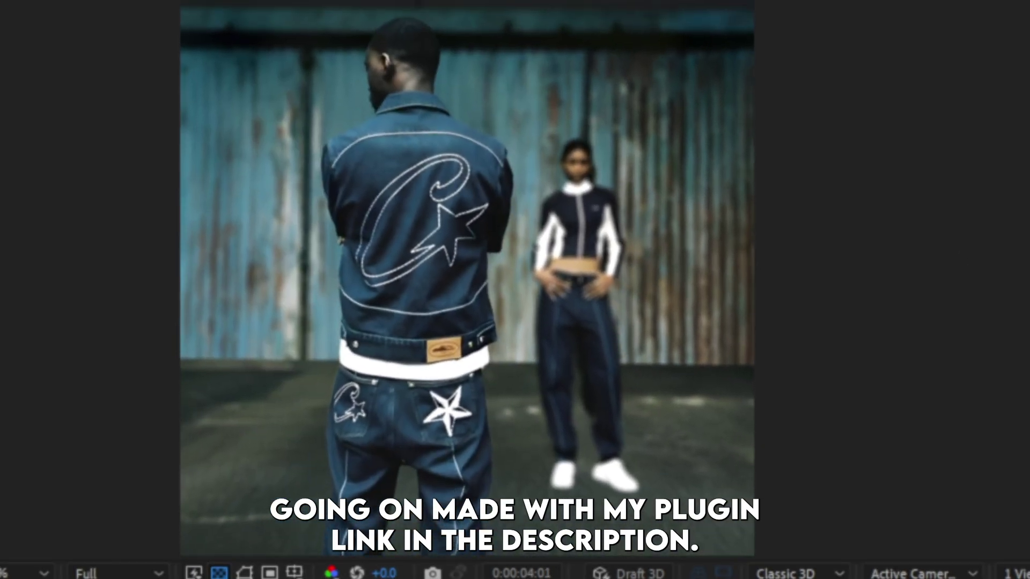
key("space")
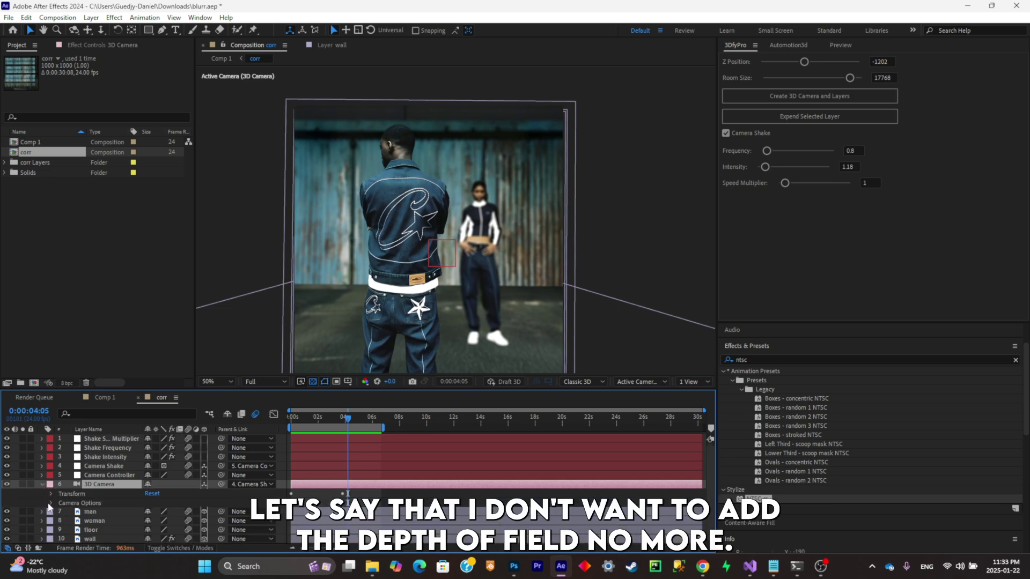
Reveal the camera's depth of field settings, switch Depth of Field Off and back On, then rewind
key("a")
key("a")
scroll(124, 485, "up", 3)
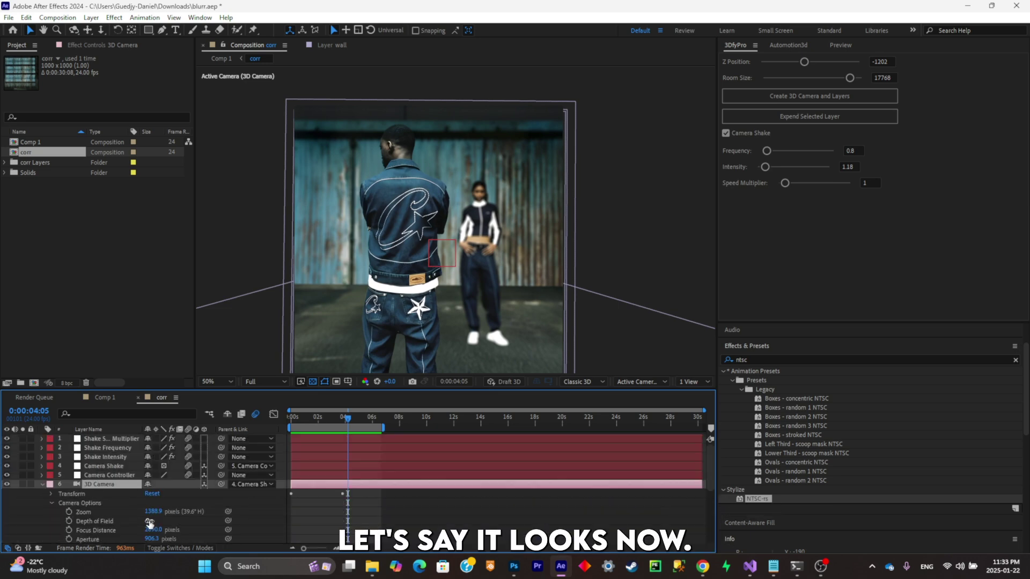
left_click(149, 521)
left_click(332, 424)
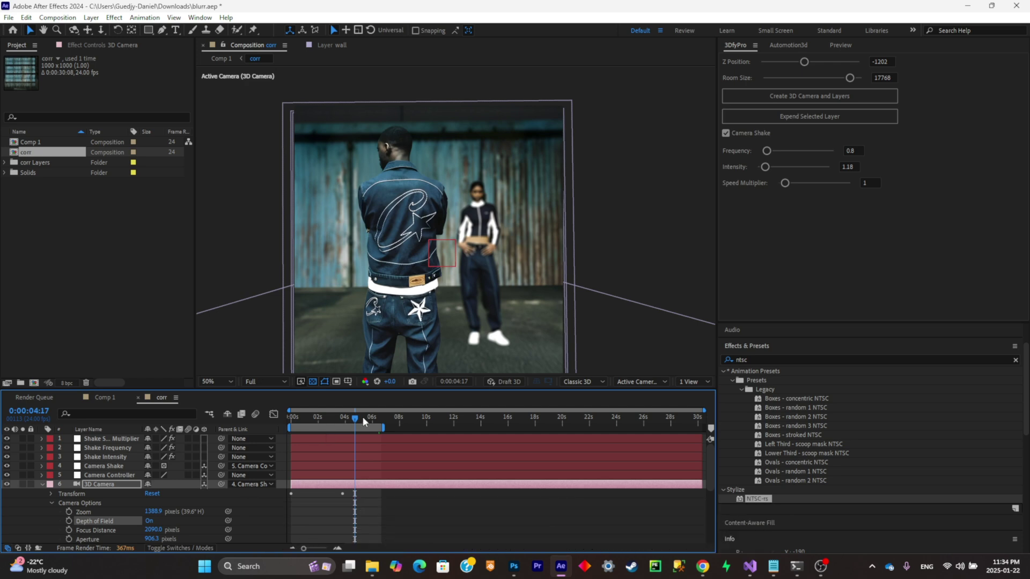
left_click_drag(363, 417, 341, 423)
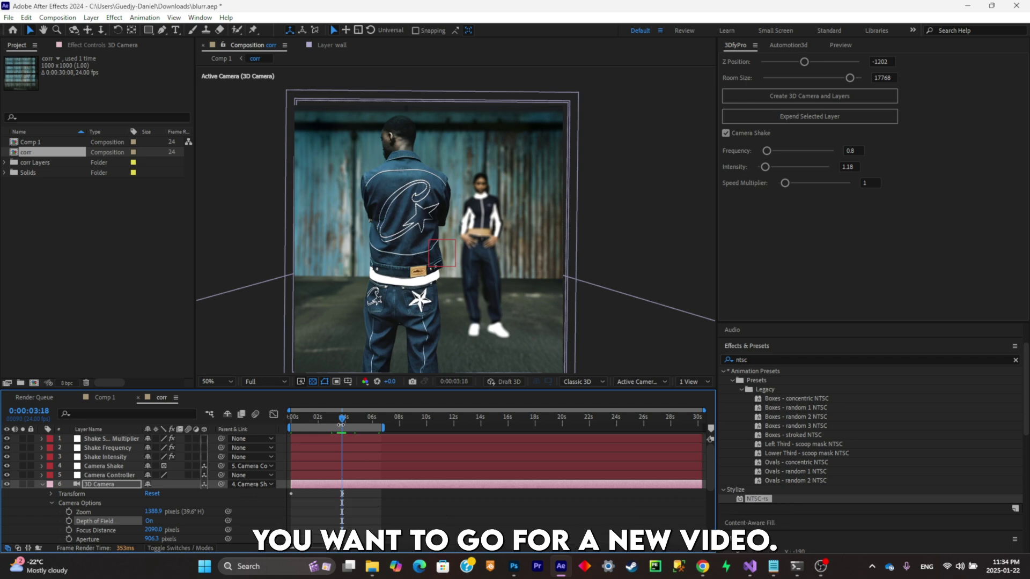
Expand Transform and Camera Options to review Focus Distance 2090.0, Aperture 906.3, Blur Level 28%, Octagon iris
key("p")
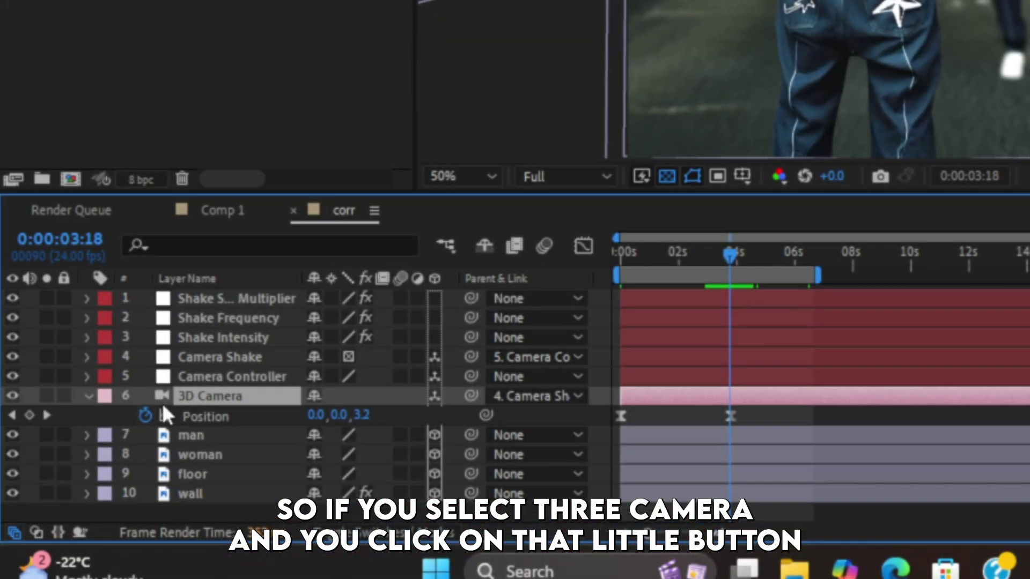
left_click(89, 395)
left_click(89, 396)
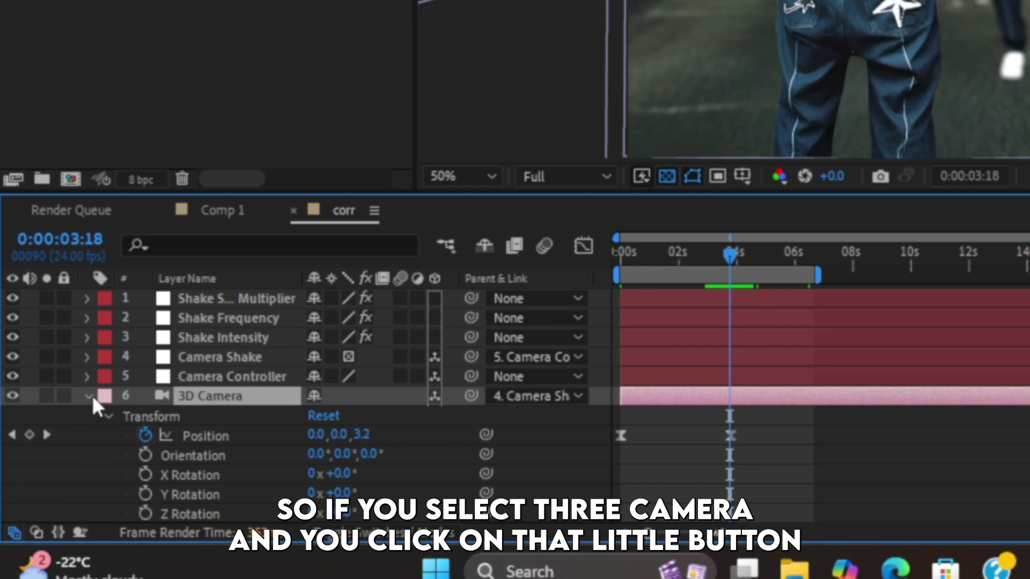
scroll(94, 413, "down", 3)
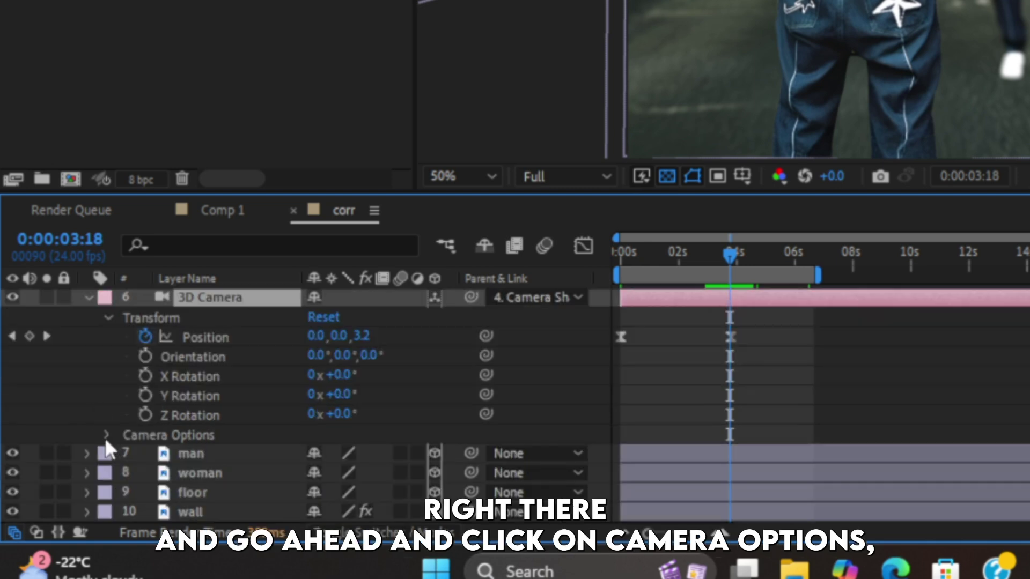
left_click(106, 435)
scroll(104, 432, "down", 4)
scroll(118, 434, "up", 4)
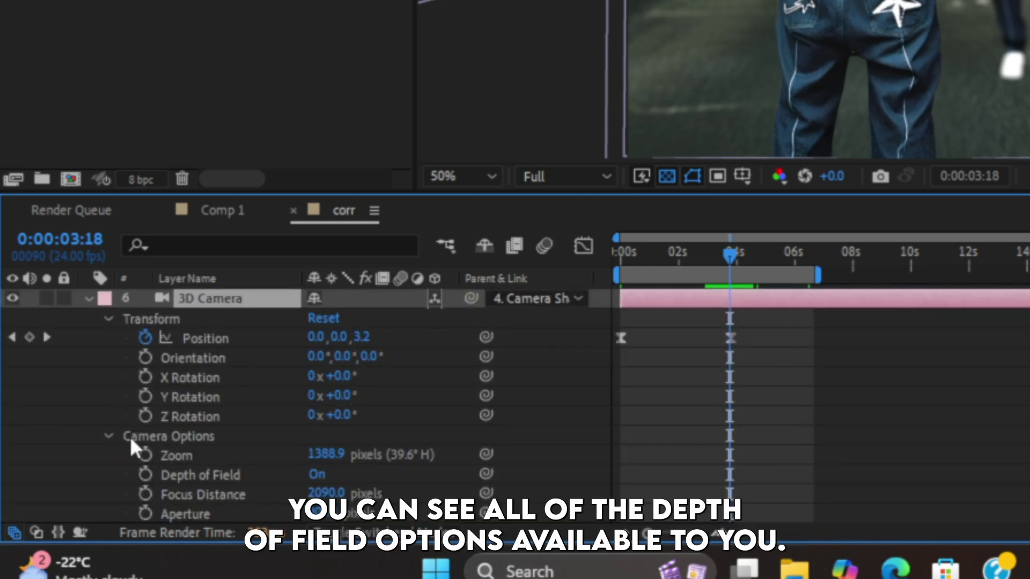
scroll(184, 451, "down", 4)
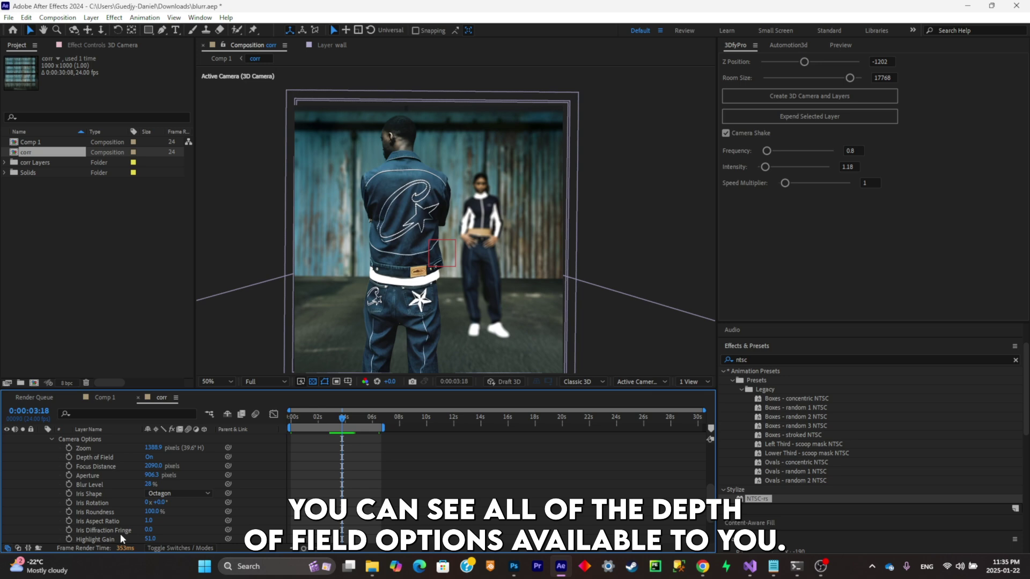
scroll(125, 484, "down", 2)
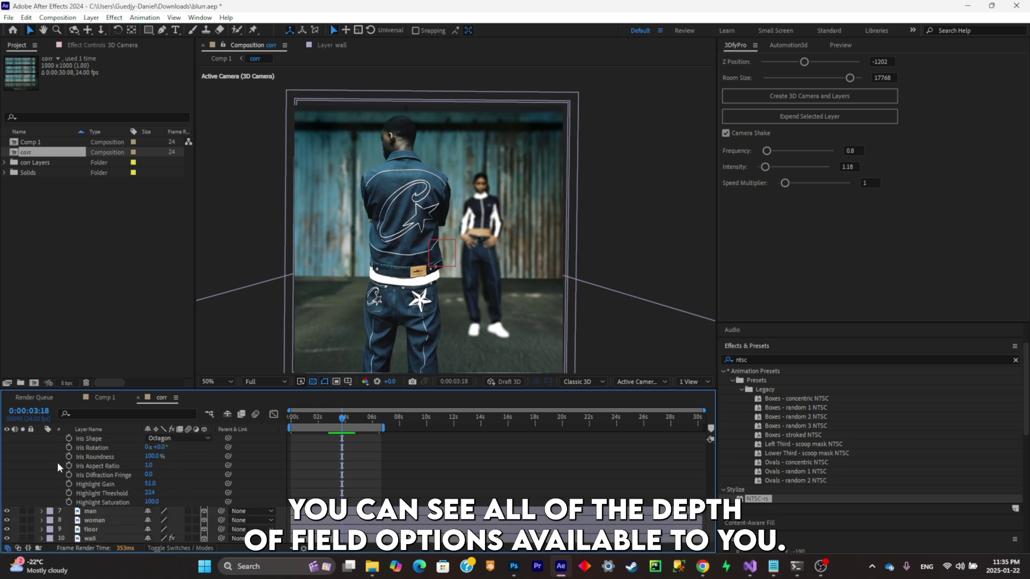
scroll(108, 482, "up", 2)
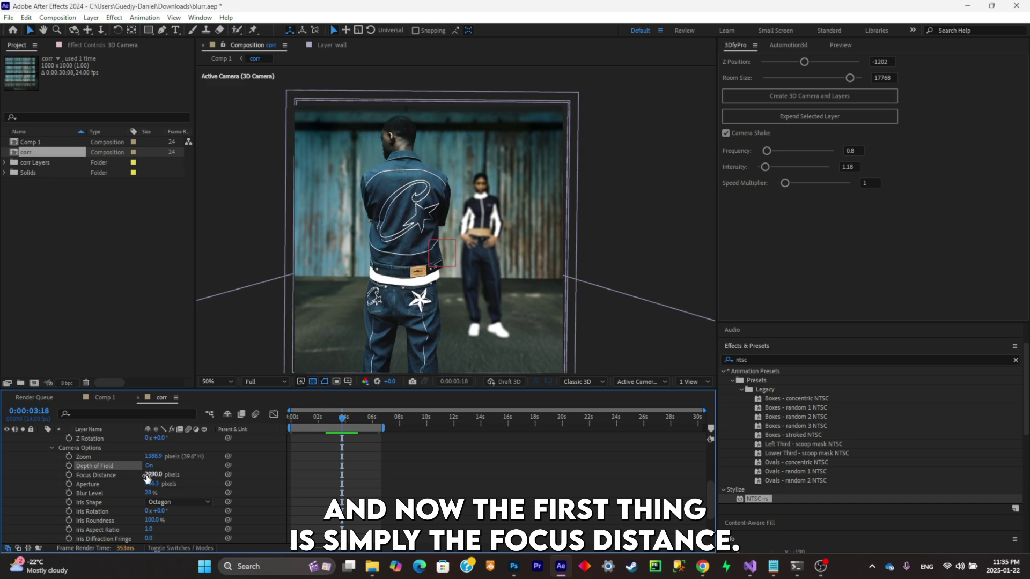
left_click(99, 475)
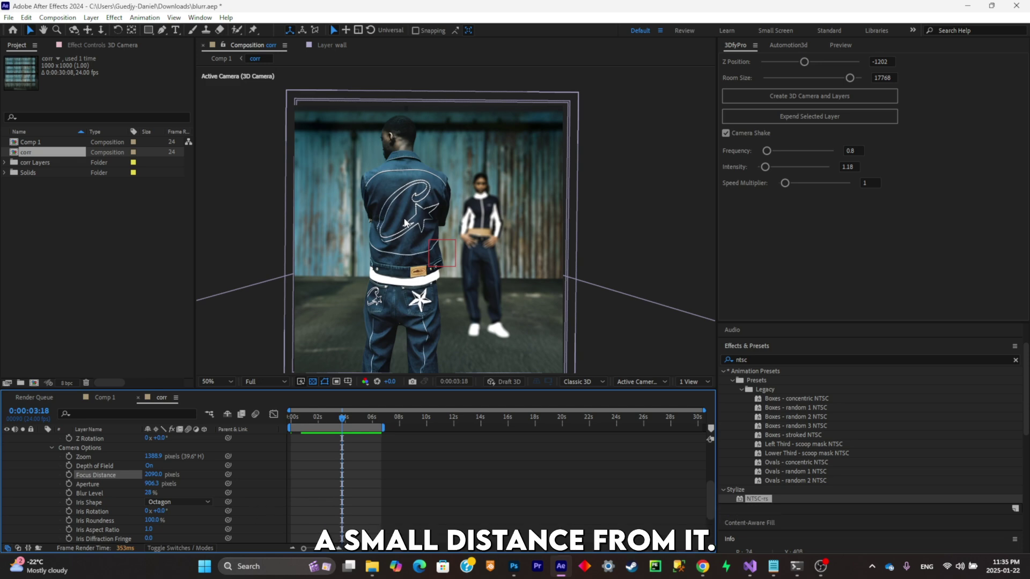
left_click_drag(156, 475, 167, 475)
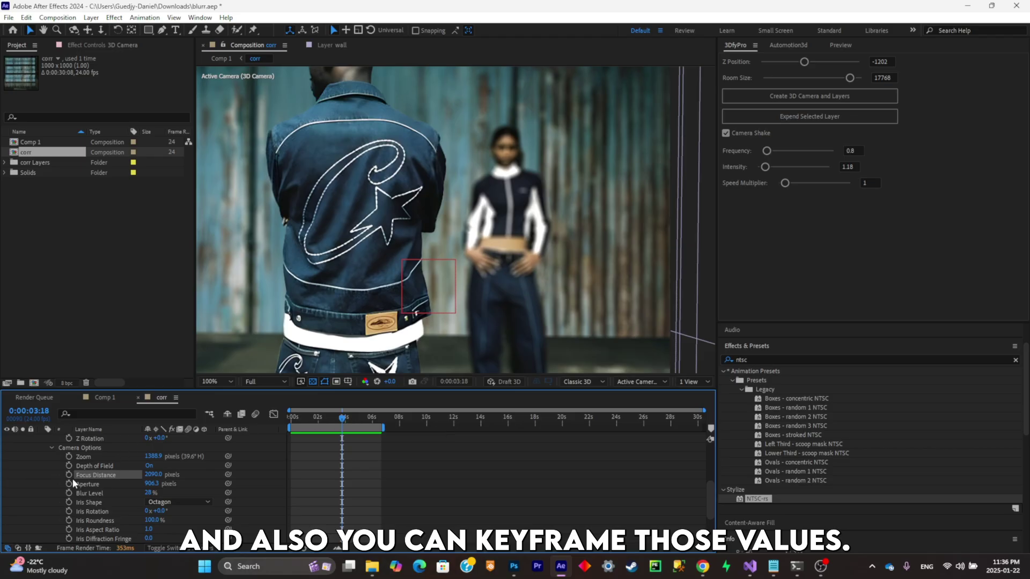
Keyframe Focus Distance from 0:00:05:06 onward, raising the middle keyframe to 8180.0
left_click(69, 475)
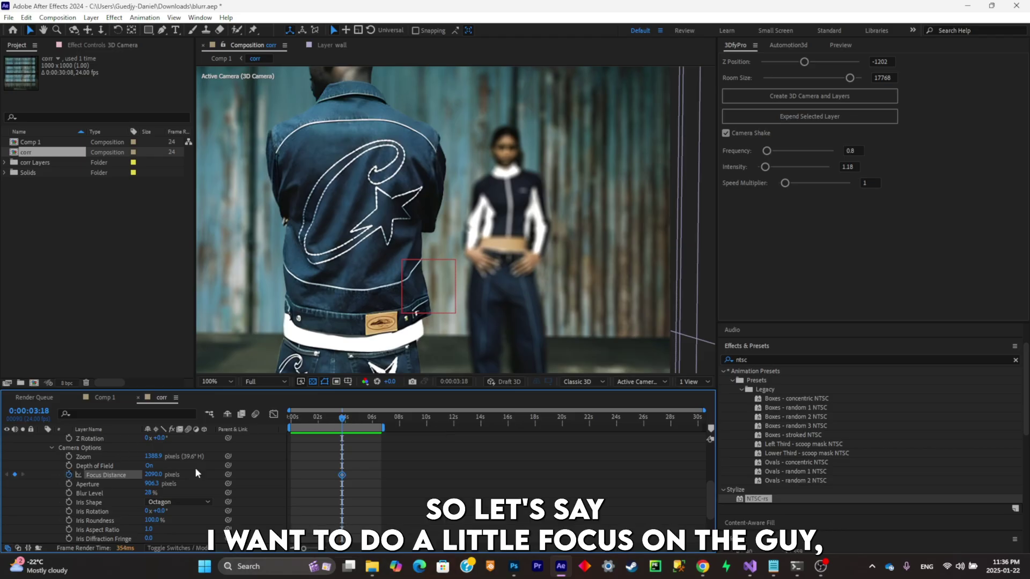
mouse_move(345, 419)
left_mouse_down()
mouse_move(378, 424)
mouse_move(346, 426)
mouse_move(359, 426)
left_mouse_up()
left_click(15, 475)
left_click(15, 475)
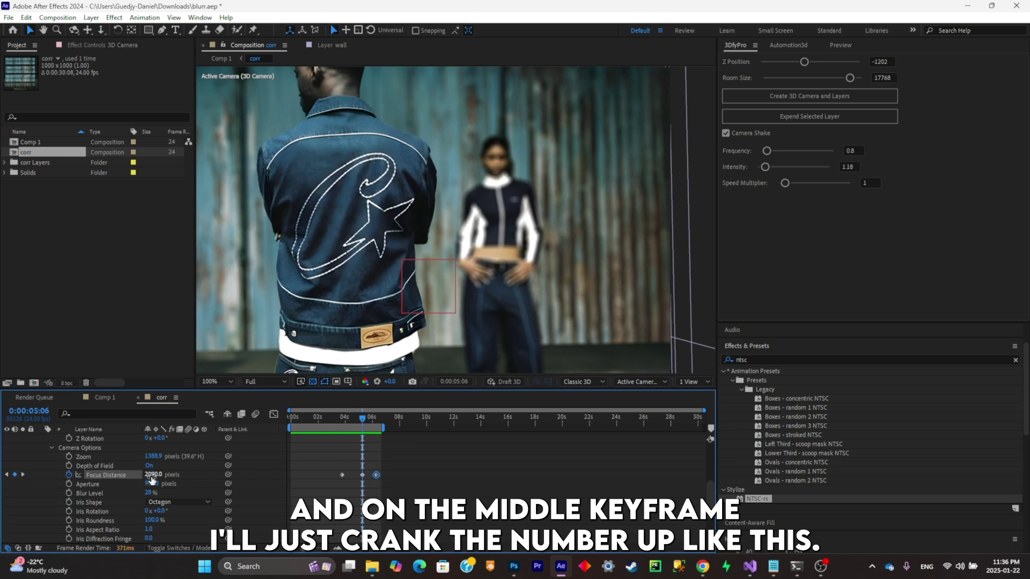
left_click_drag(153, 474, 451, 422)
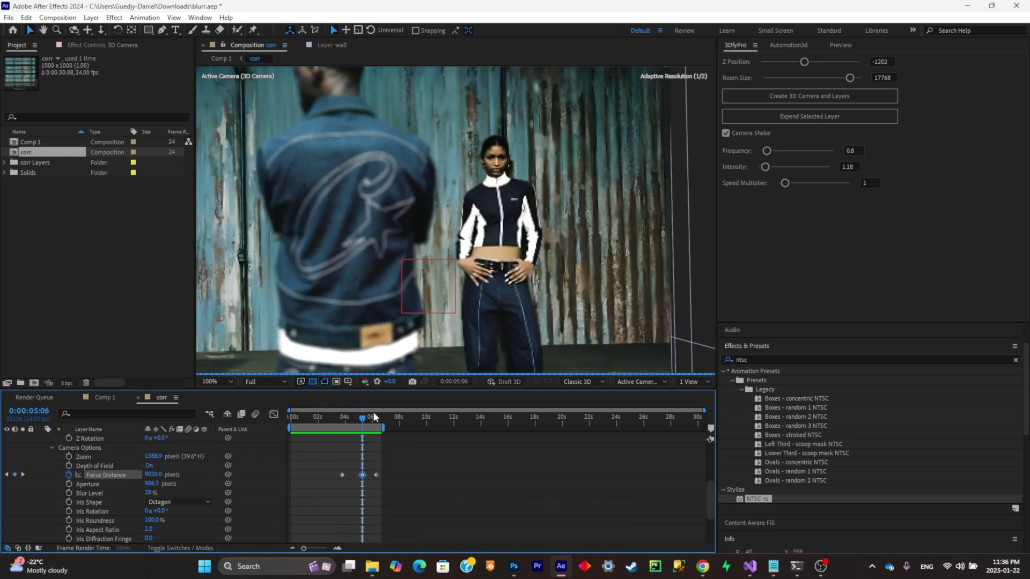
Scrub through the rack focus from man to woman, select the 6s keyframe, and return to 0:00:03:19
left_click(346, 423)
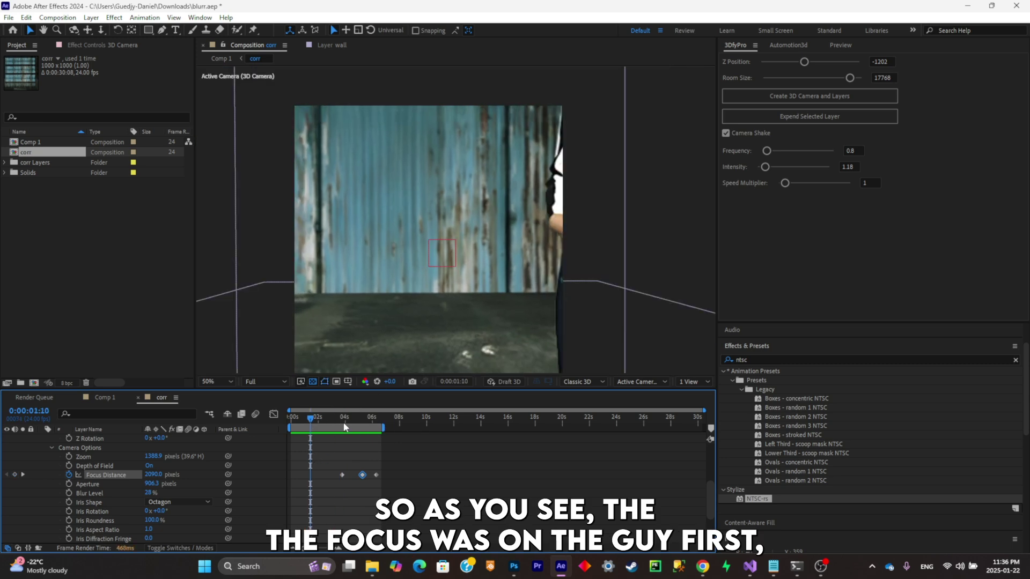
left_click(343, 422)
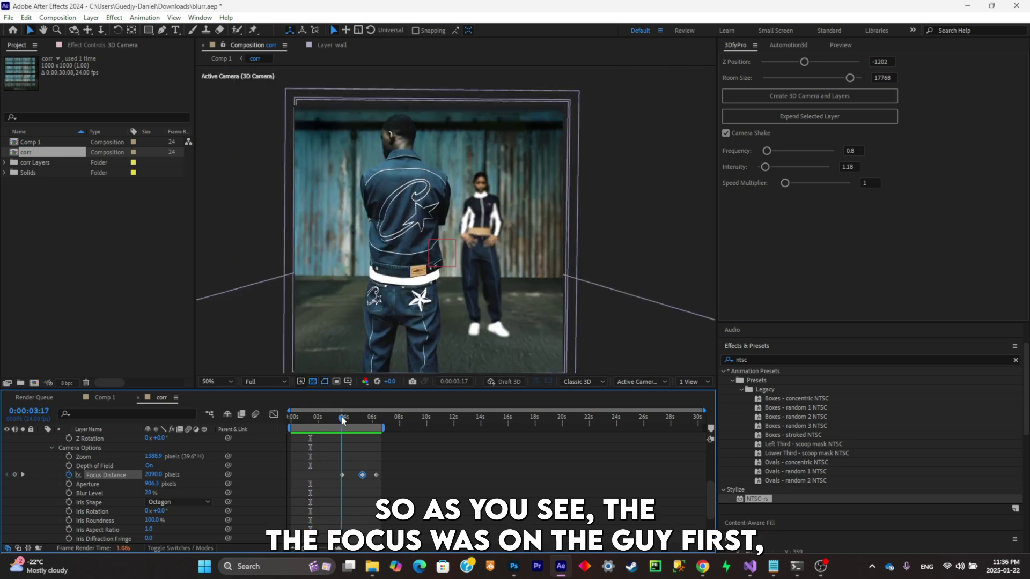
left_click_drag(345, 421, 372, 429)
left_click_drag(397, 488, 364, 478)
left_click(343, 419)
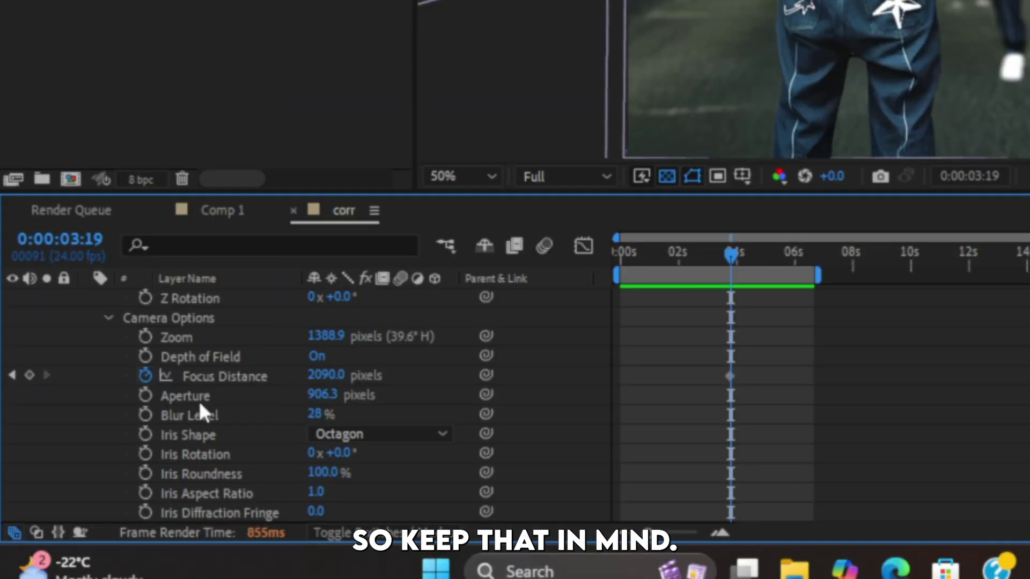
left_click(92, 482)
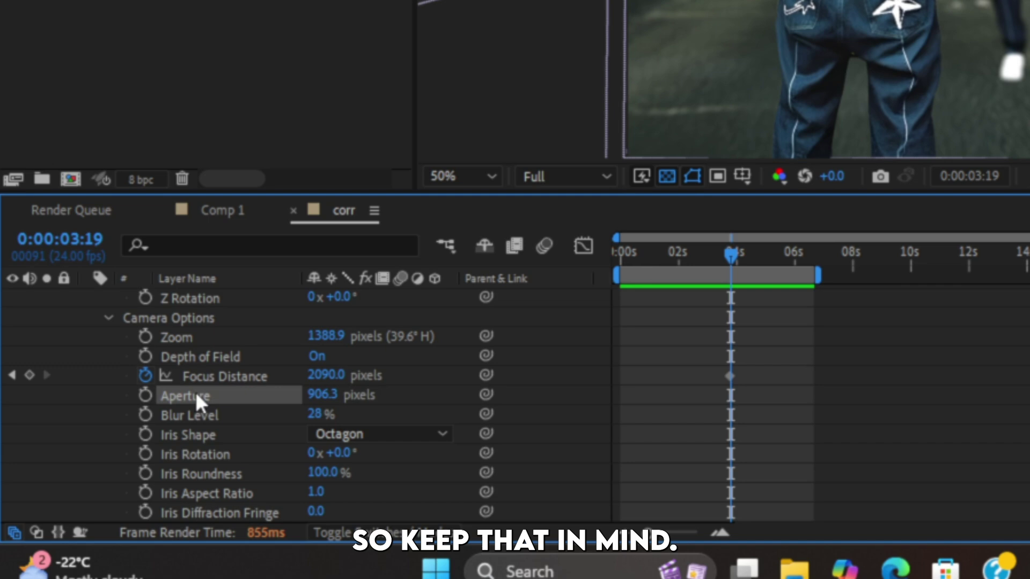
scroll(434, 319, "up", 2)
left_click_drag(337, 398, 357, 392)
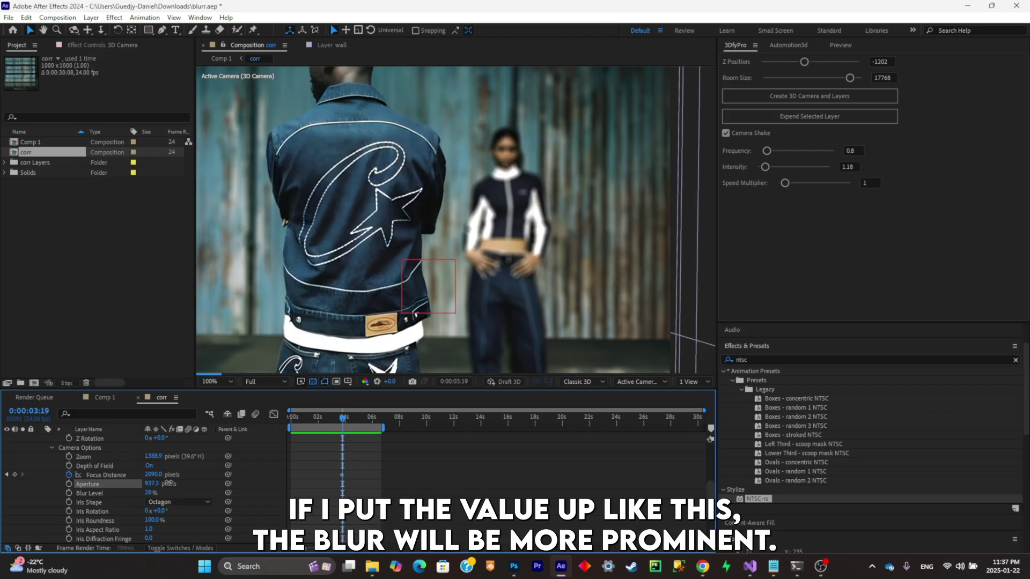
key("comma")
left_click_drag(168, 482, 575, 310)
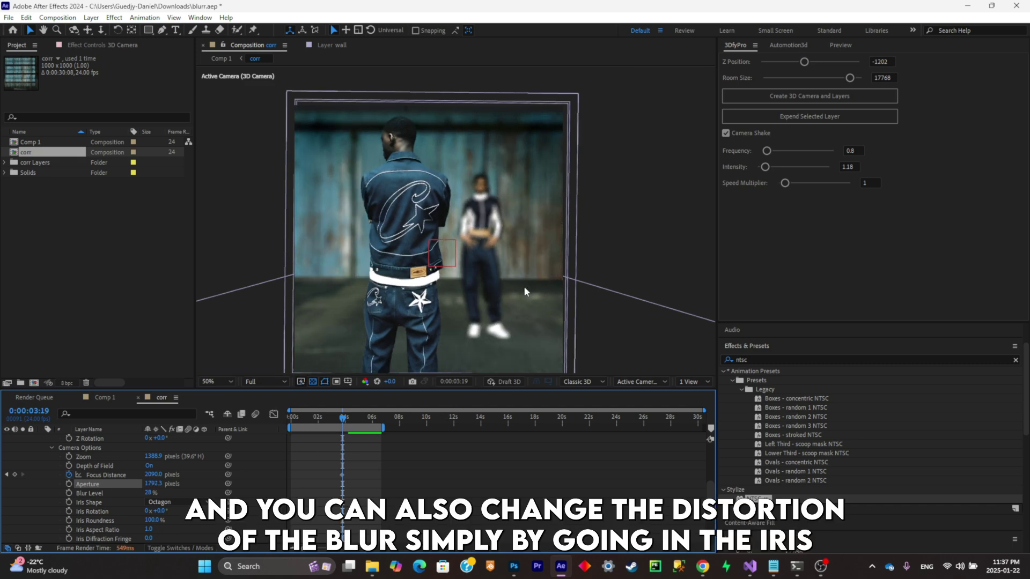
scroll(524, 289, "up", 2)
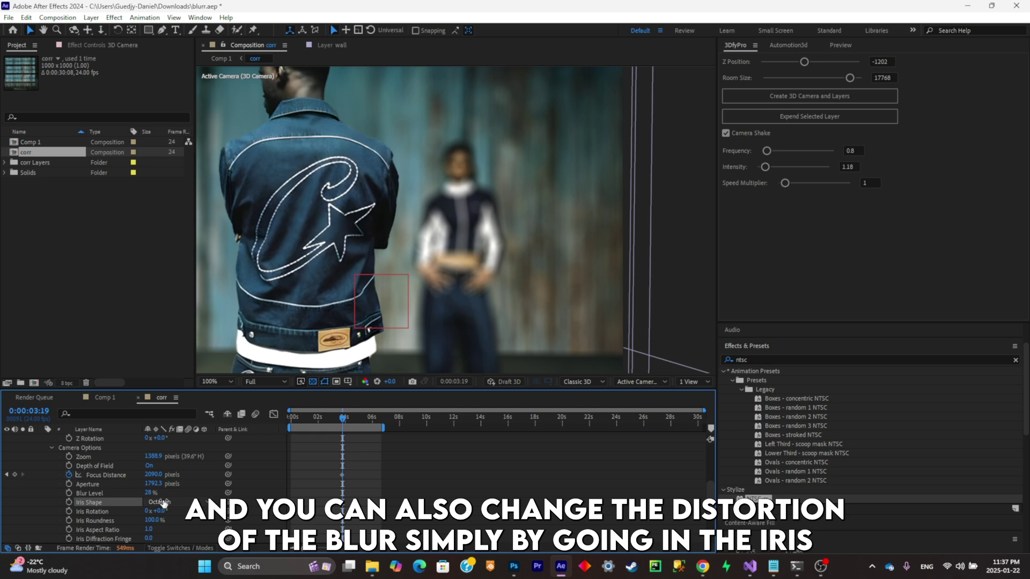
left_click(184, 500)
left_click(174, 420)
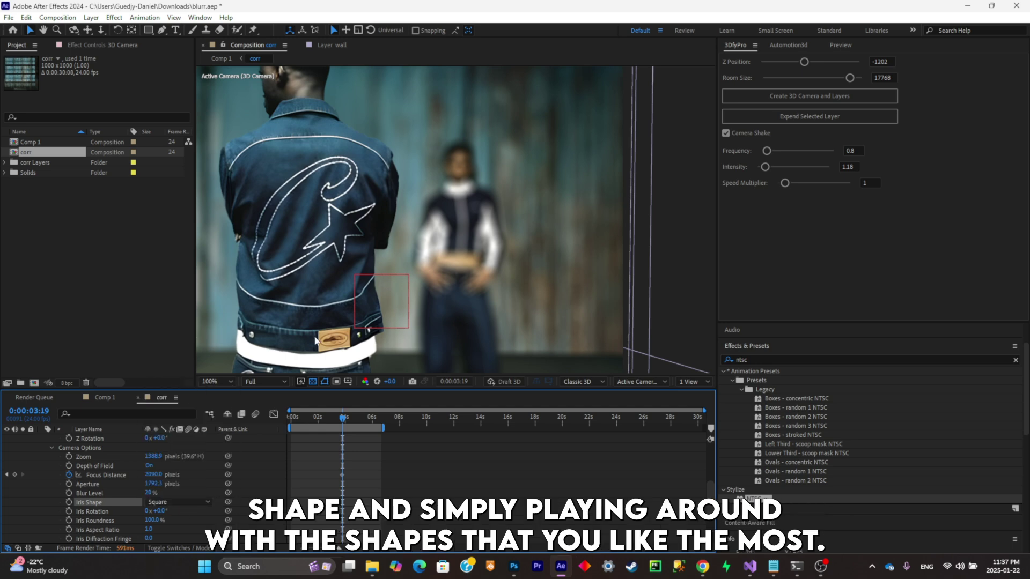
left_click(177, 502)
left_click(177, 469)
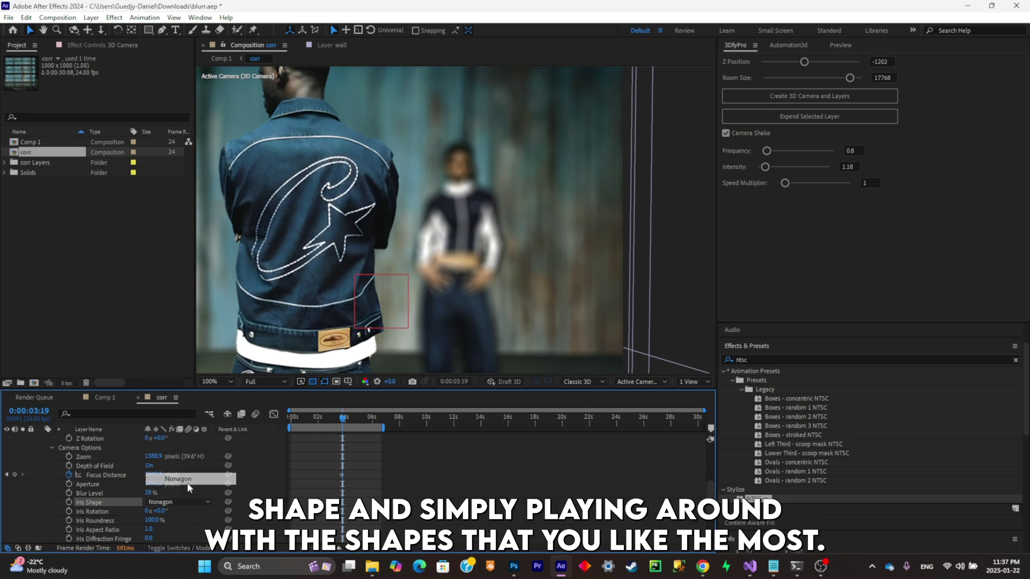
left_click_drag(177, 484, 159, 486)
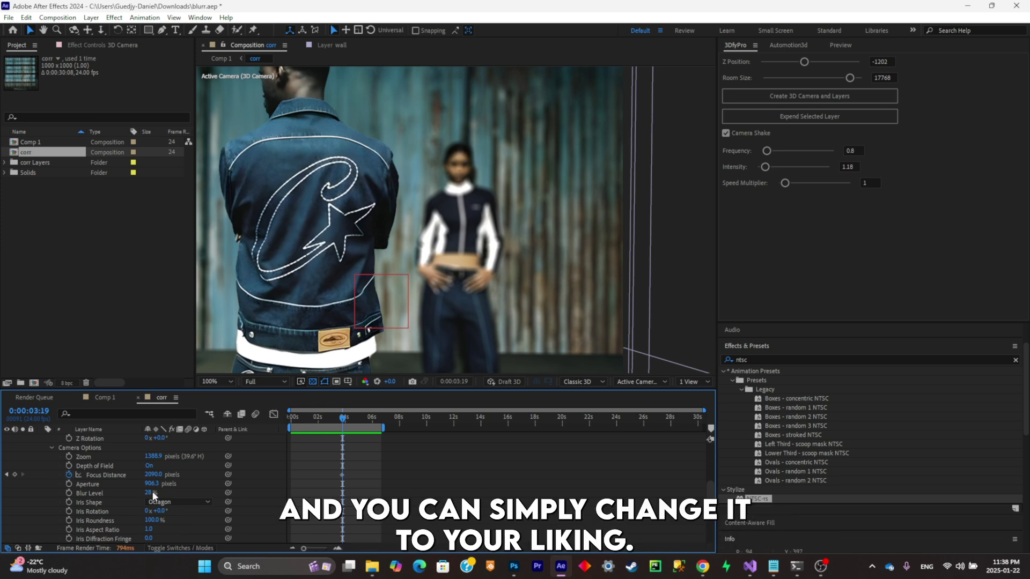
key("comma")
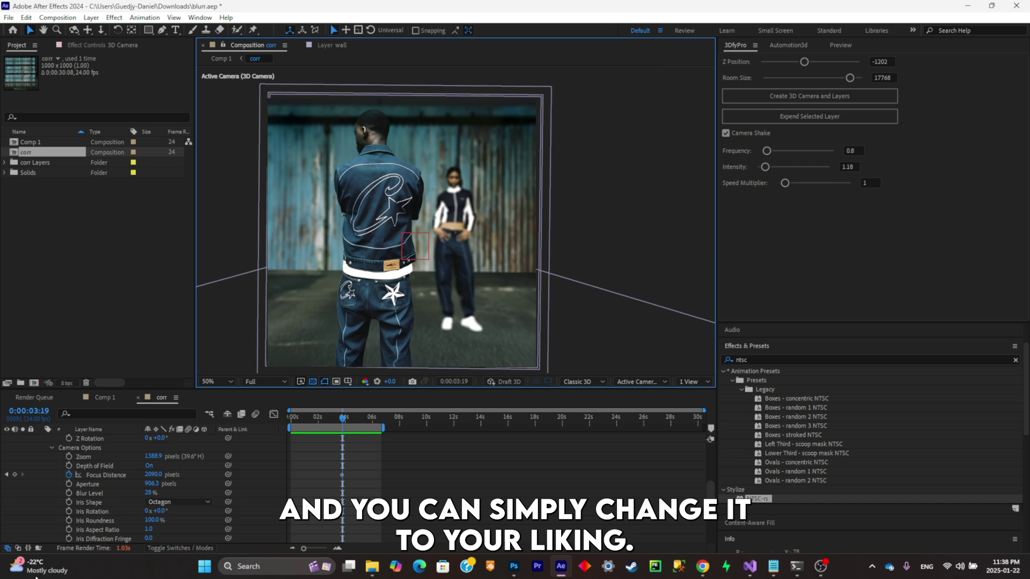
scroll(120, 485, "down", 3)
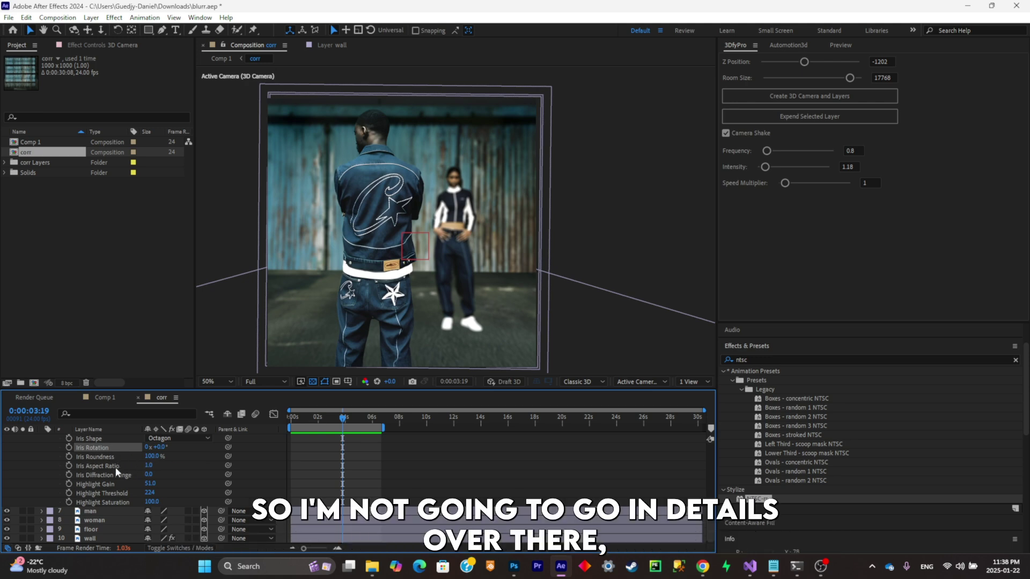
Raise Highlight Gain from 51.0 to 100.0, zooming in to inspect the blur, then back to 50%
left_click(95, 482)
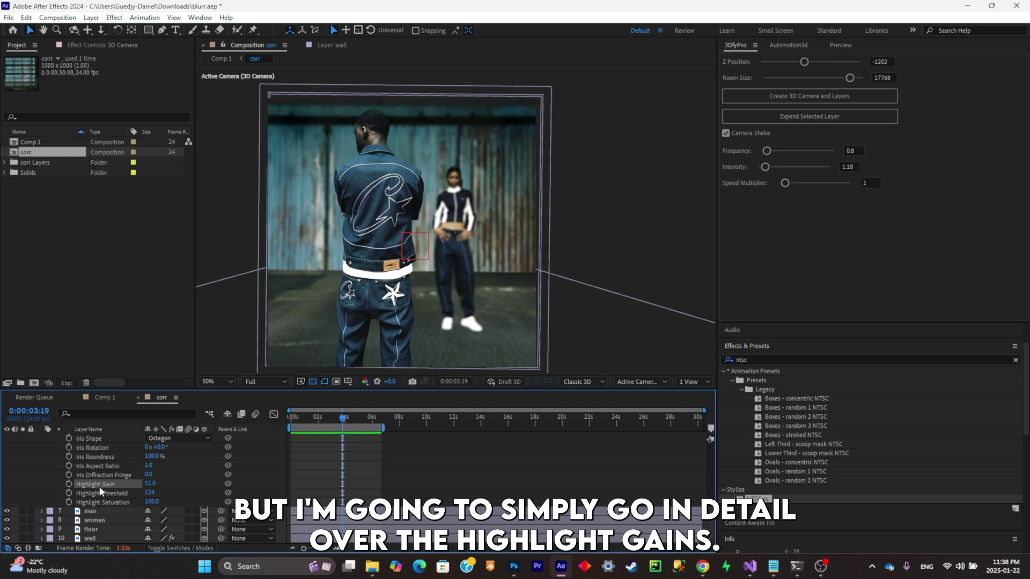
key("/")
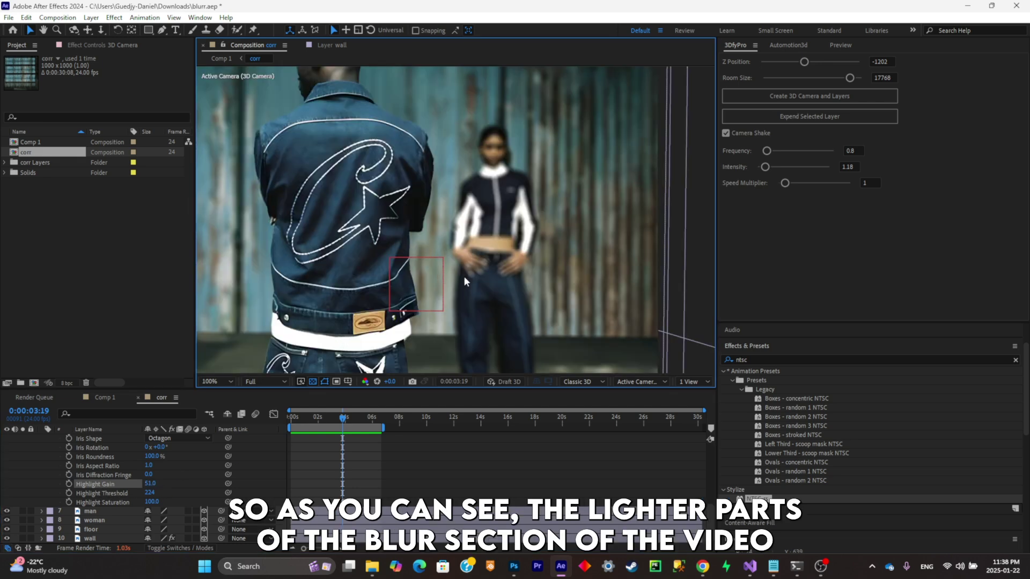
left_click_drag(150, 483, 182, 478)
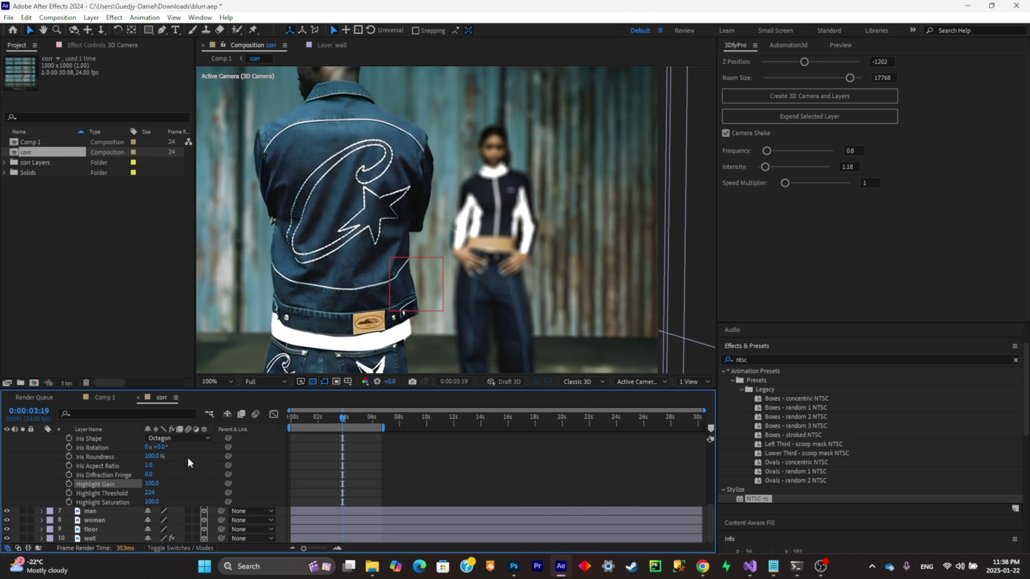
key("comma")
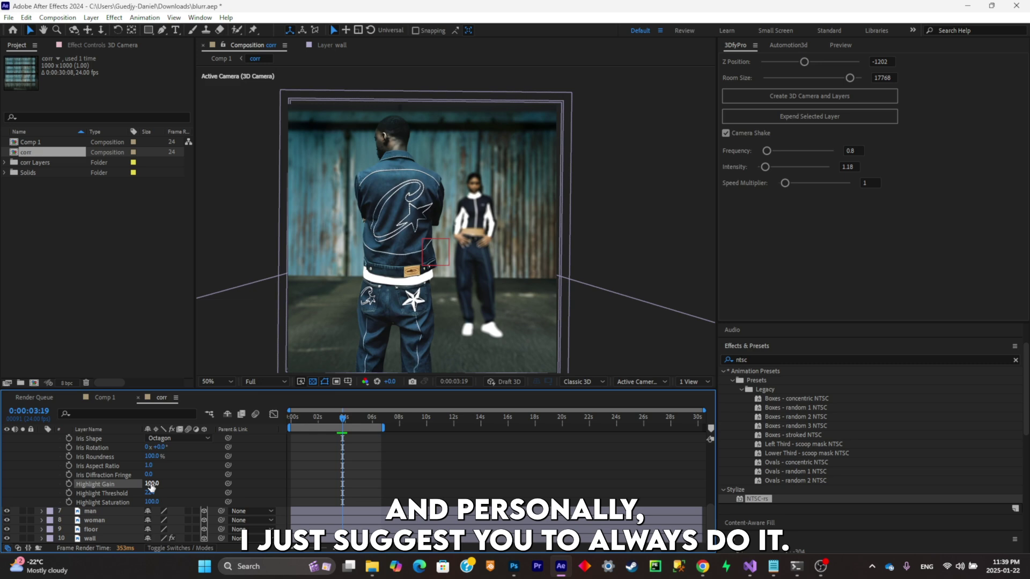
mouse_move(149, 492)
left_mouse_down()
mouse_move(132, 492)
mouse_move(151, 500)
left_mouse_up()
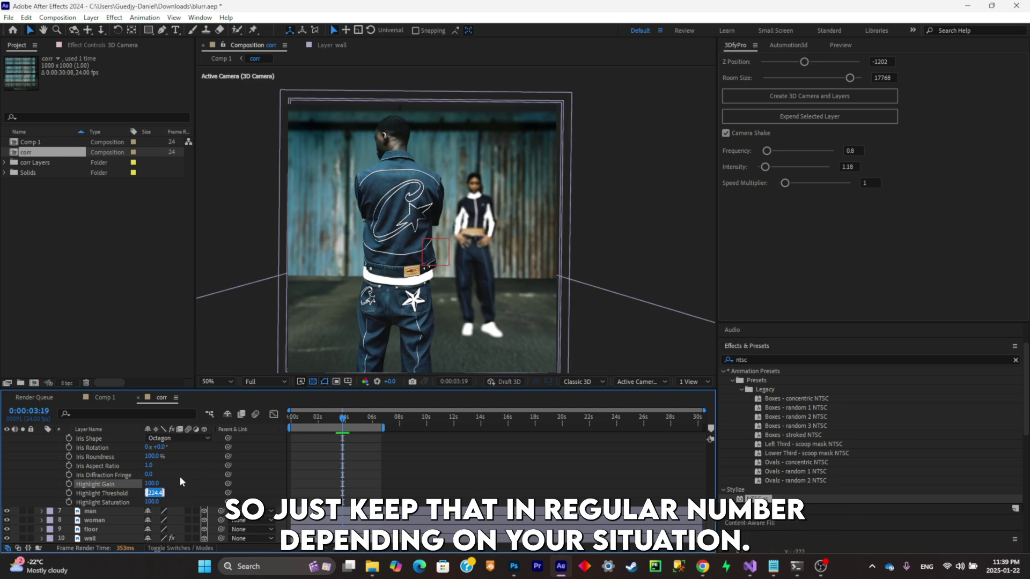
left_click(210, 490)
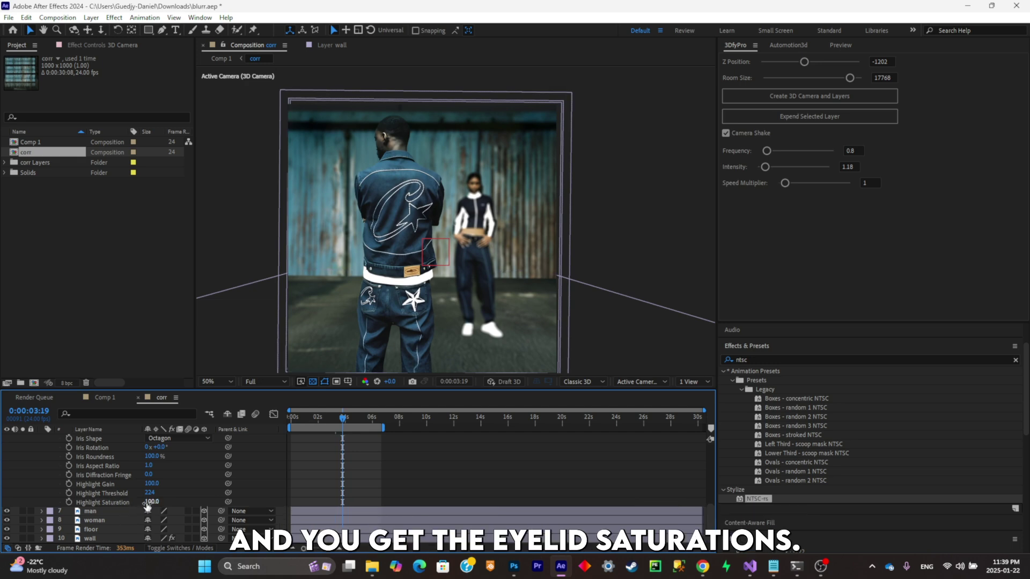
key("Return")
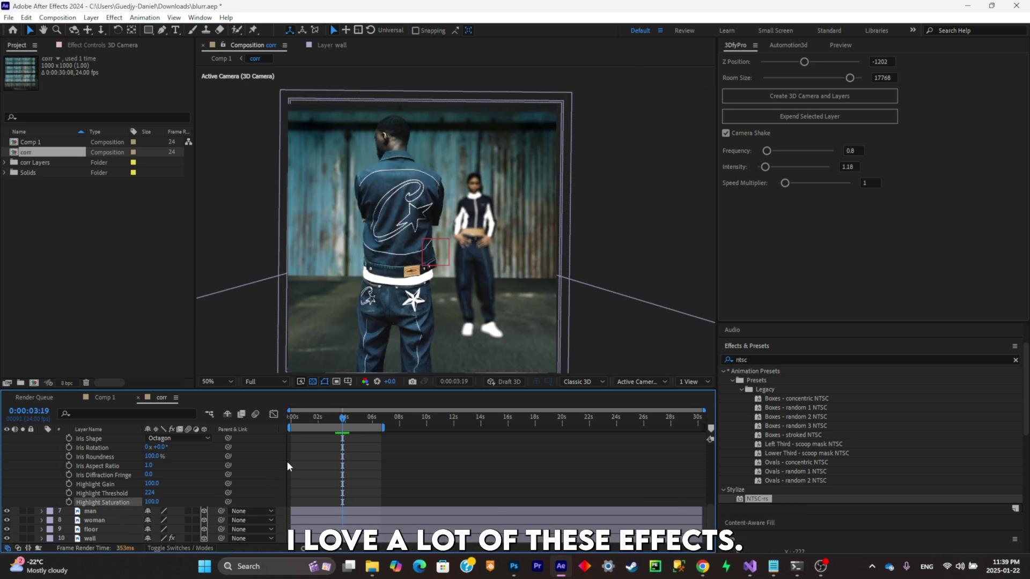
left_click(287, 466)
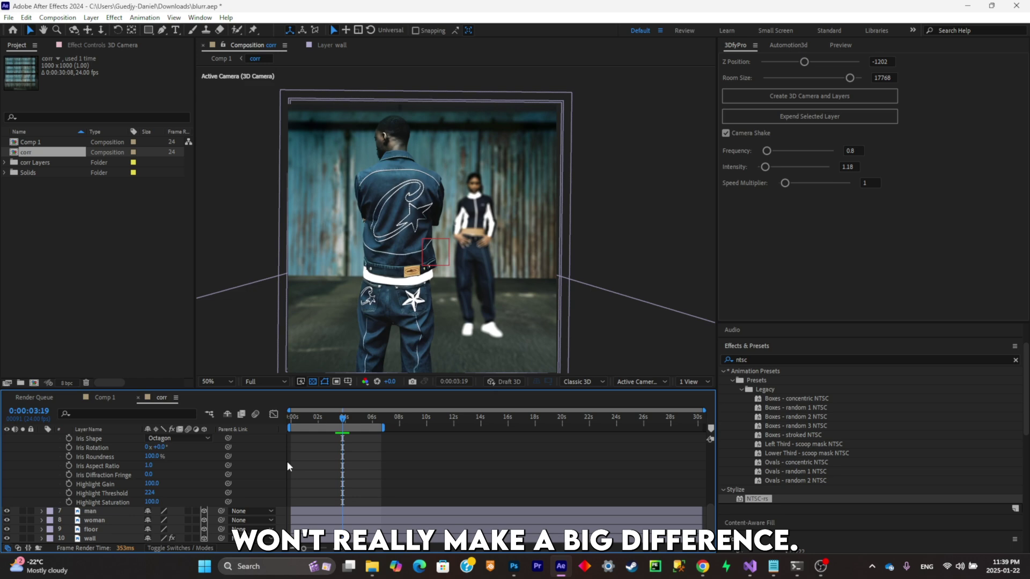